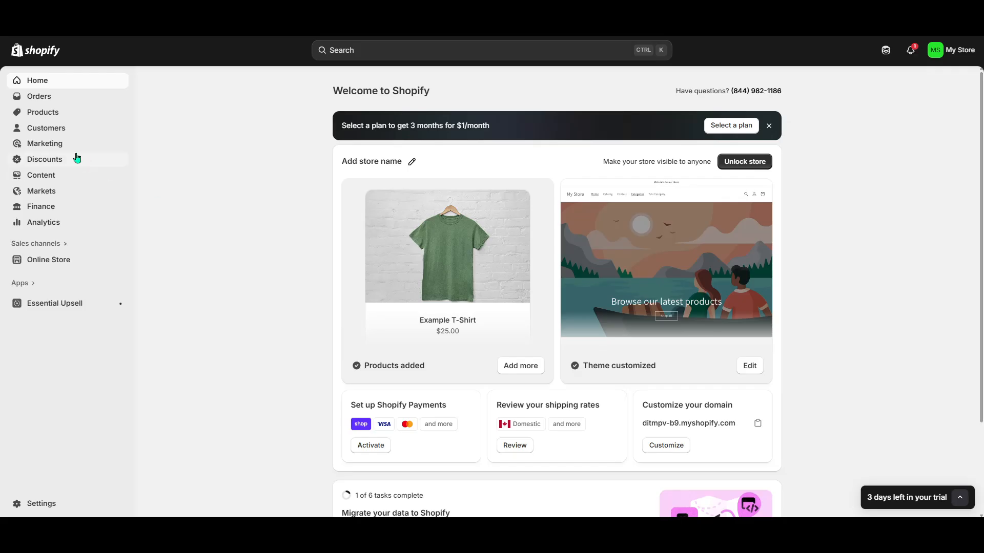
# Step: Start creating a new discount of the type Amount off products from the Discounts page
pyautogui.click(35, 160)
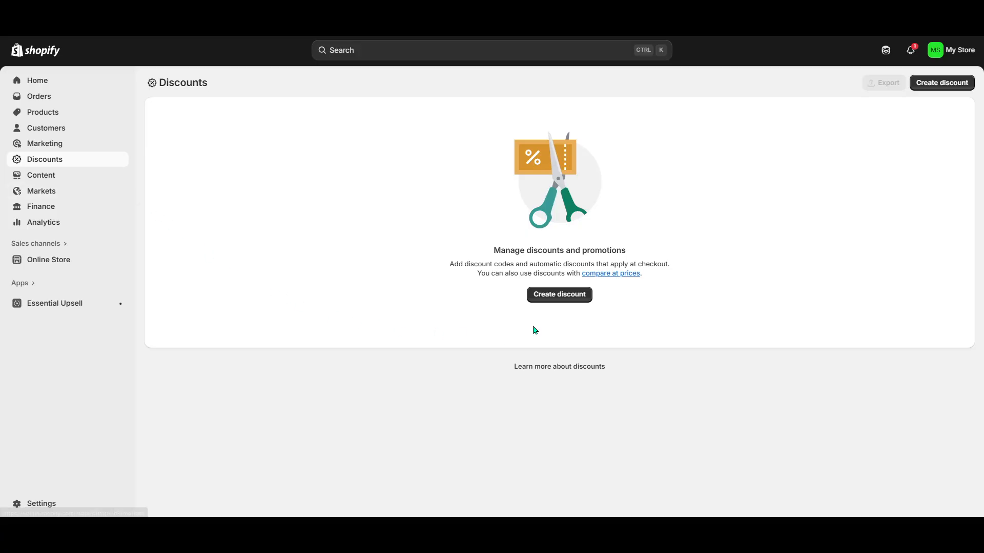
pyautogui.click(562, 304)
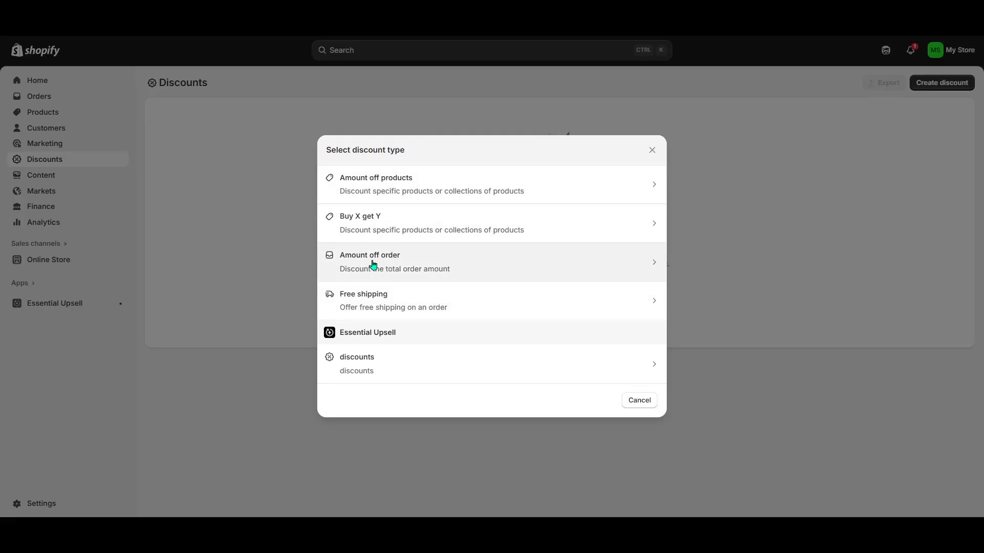
pyautogui.click(371, 185)
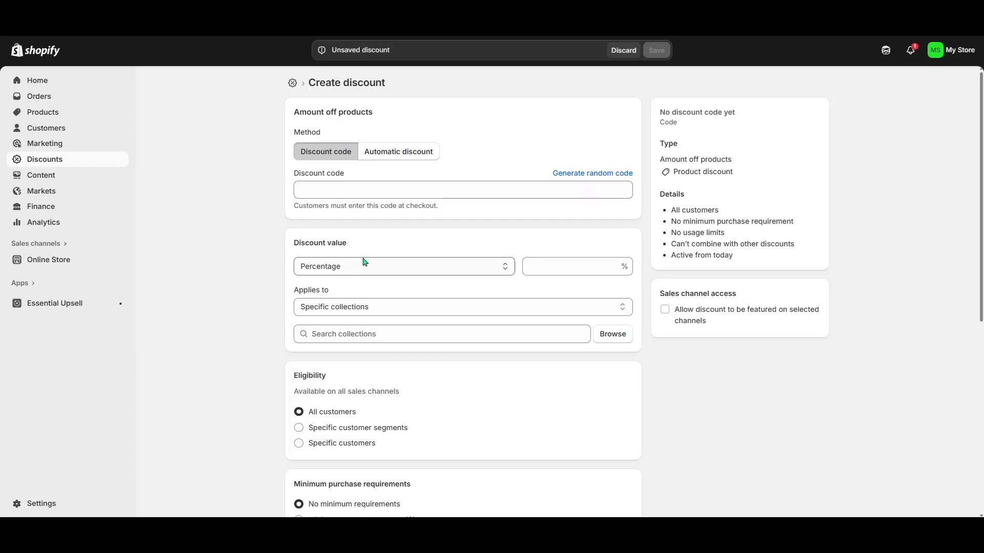
# Step: Generate a random discount code, then replace it with the custom code DISCOUNTCODE123
pyautogui.click(360, 186)
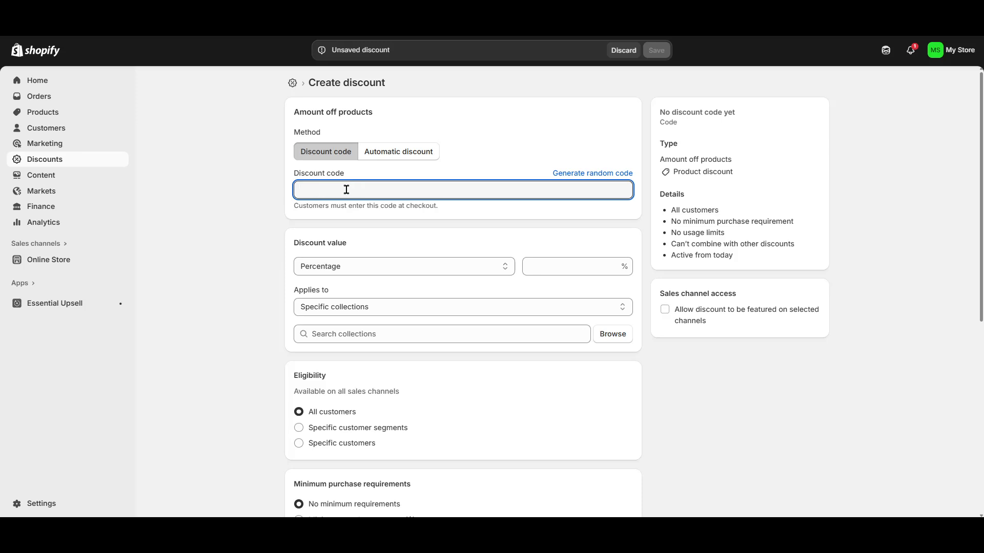
pyautogui.click(578, 175)
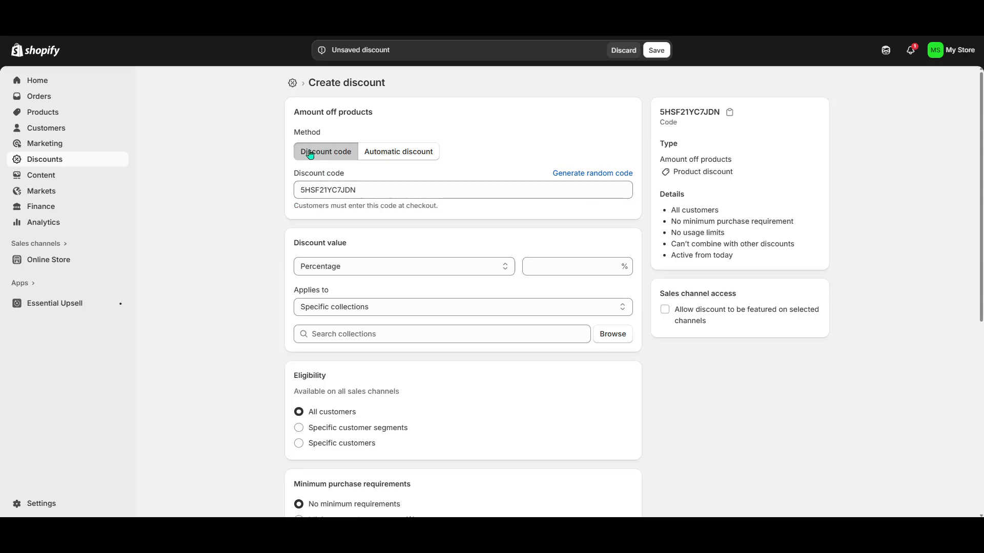
pyautogui.moveTo(371, 186); pyautogui.dragTo(297, 186)
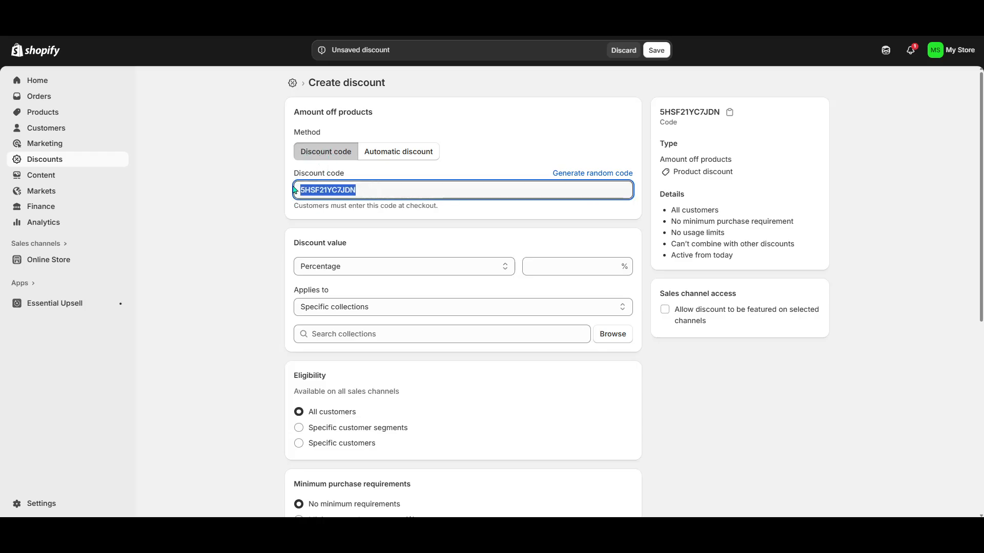
pyautogui.write('DISC')
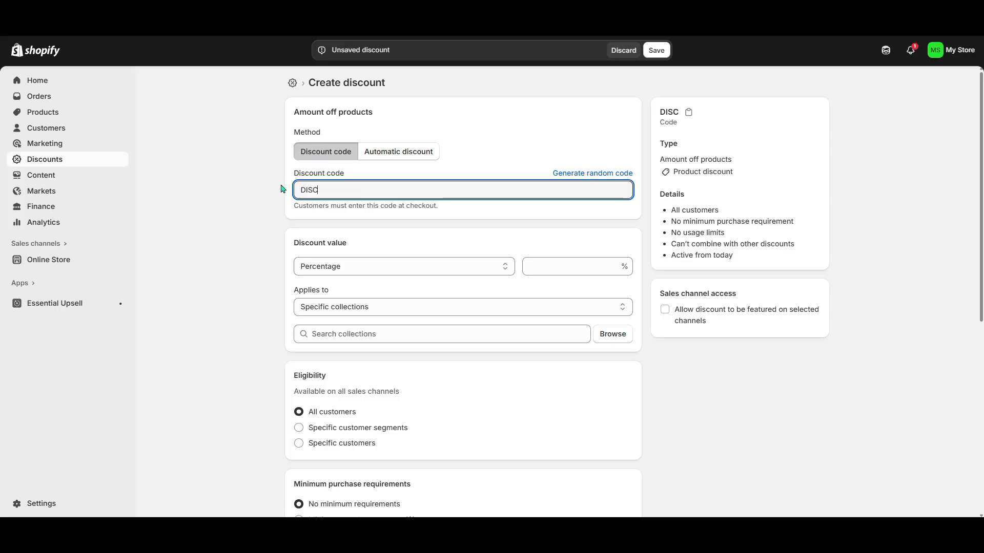
pyautogui.write('OUNTCODE123')
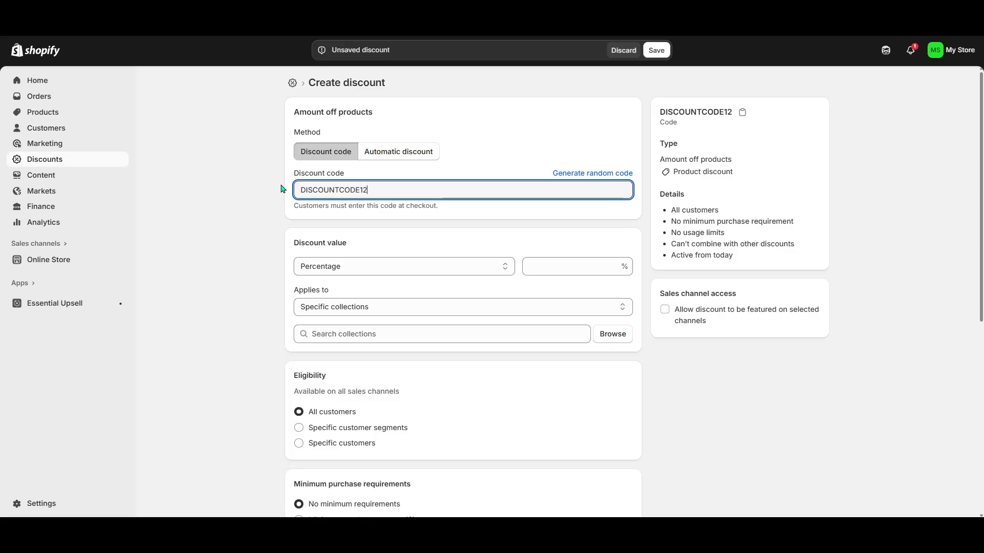
pyautogui.click(396, 223)
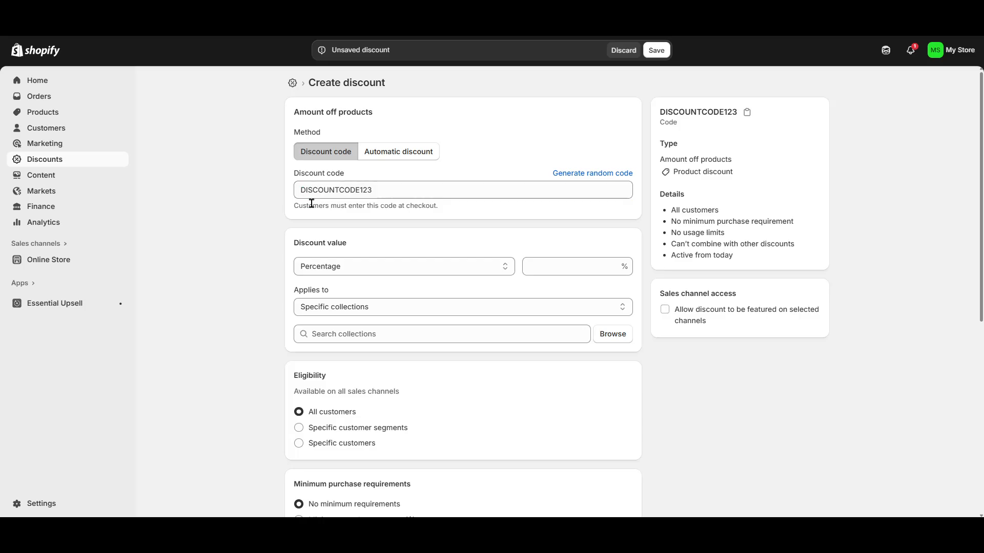
# Step: Set the discount value to a fixed amount of $123.00
pyautogui.click(336, 267)
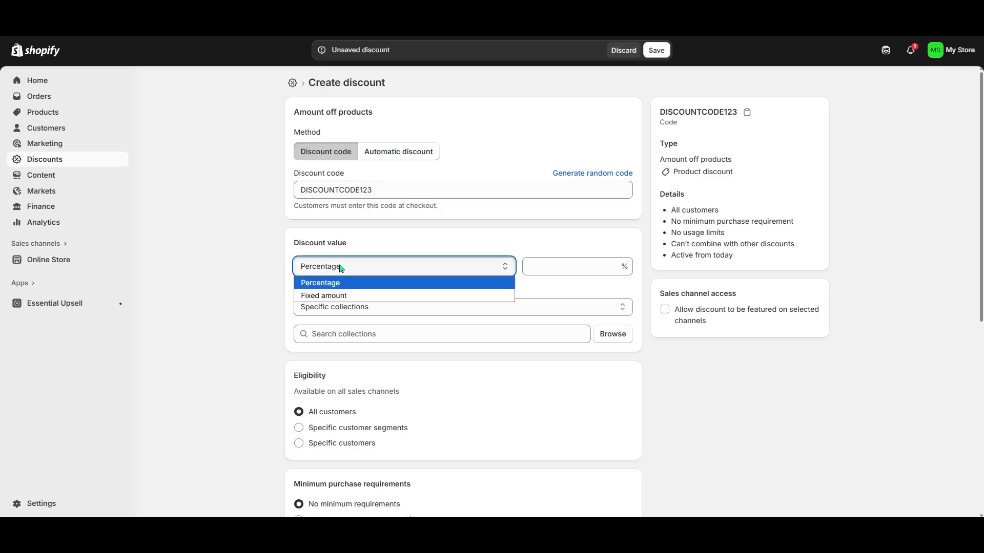
pyautogui.click(338, 296)
pyautogui.click(563, 267)
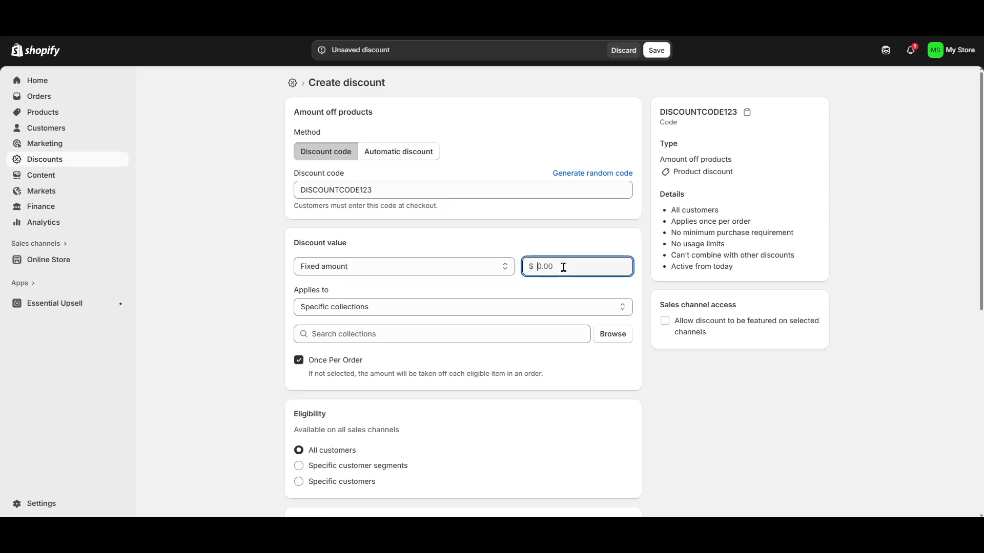
pyautogui.write('123')
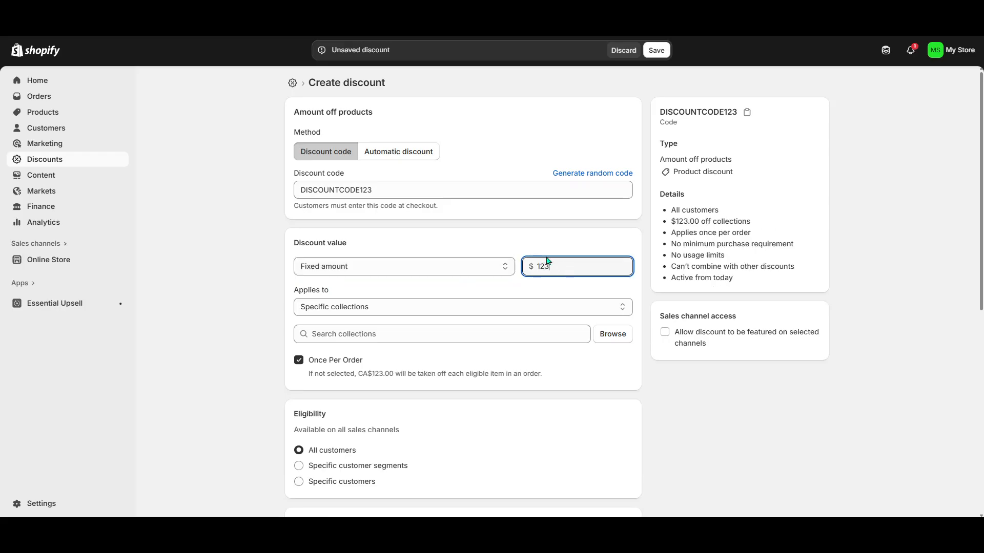
pyautogui.click(583, 251)
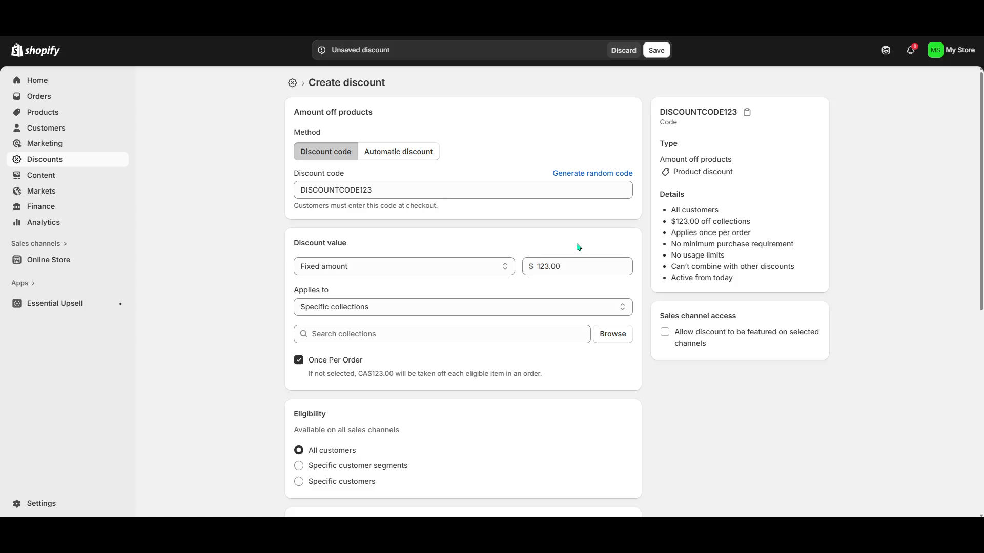
pyautogui.click(564, 266)
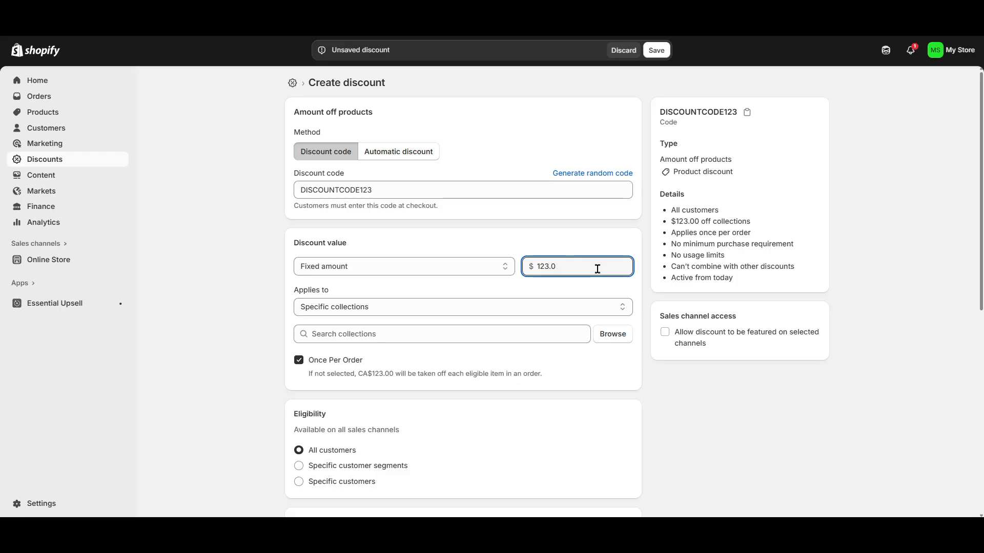
pyautogui.click(562, 254)
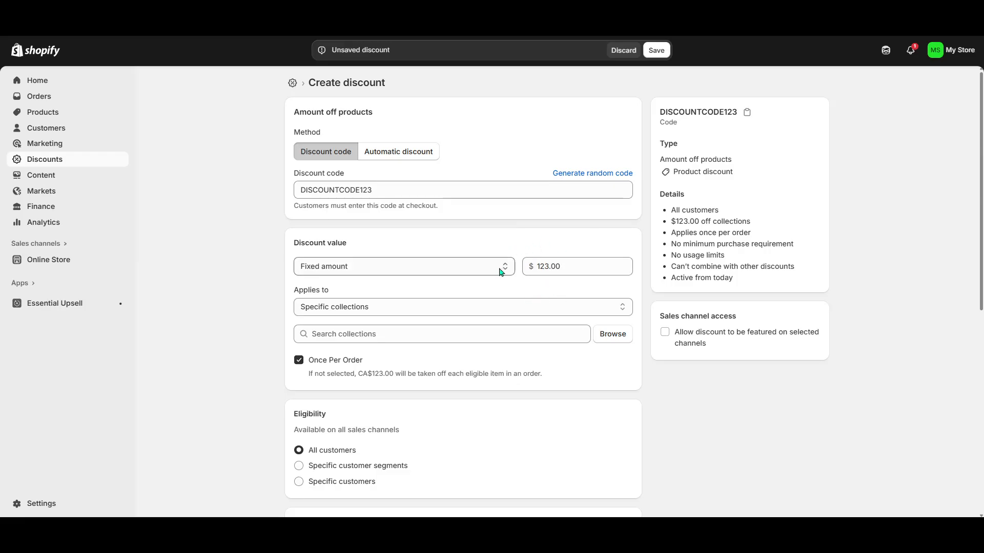
# Step: Apply the discount to specific products and add the Gift Card product
pyautogui.click(375, 311)
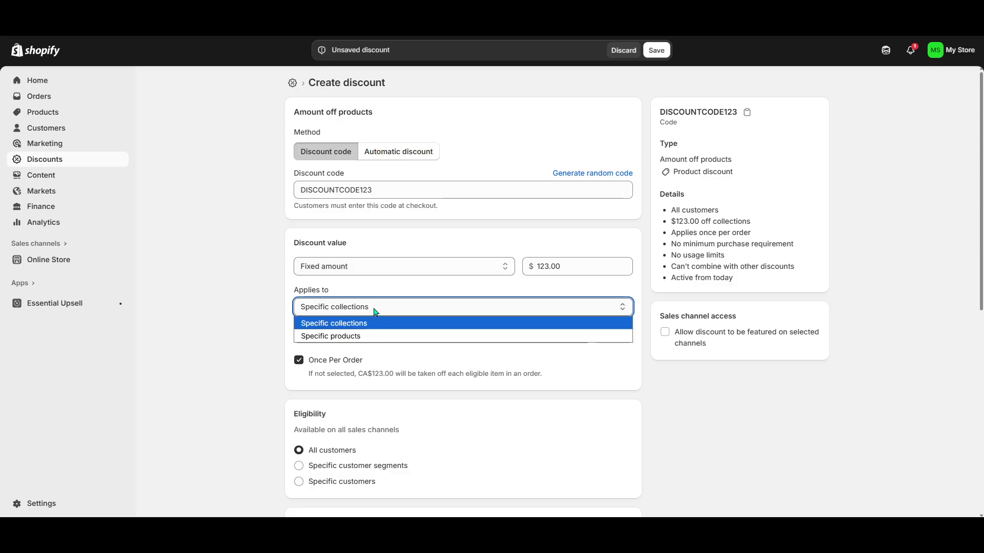
pyautogui.click(350, 337)
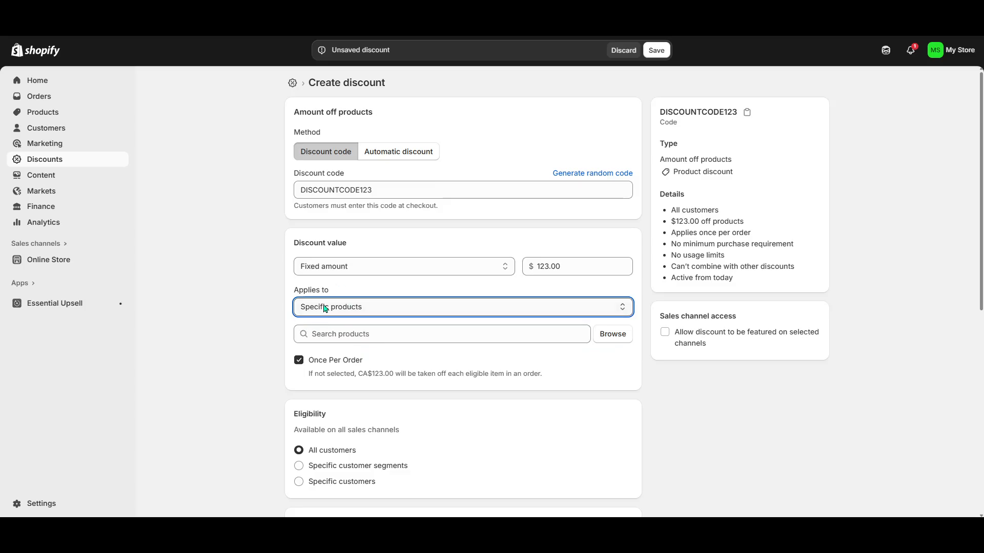
pyautogui.scroll(-1, 368, 319)
pyautogui.click(381, 284)
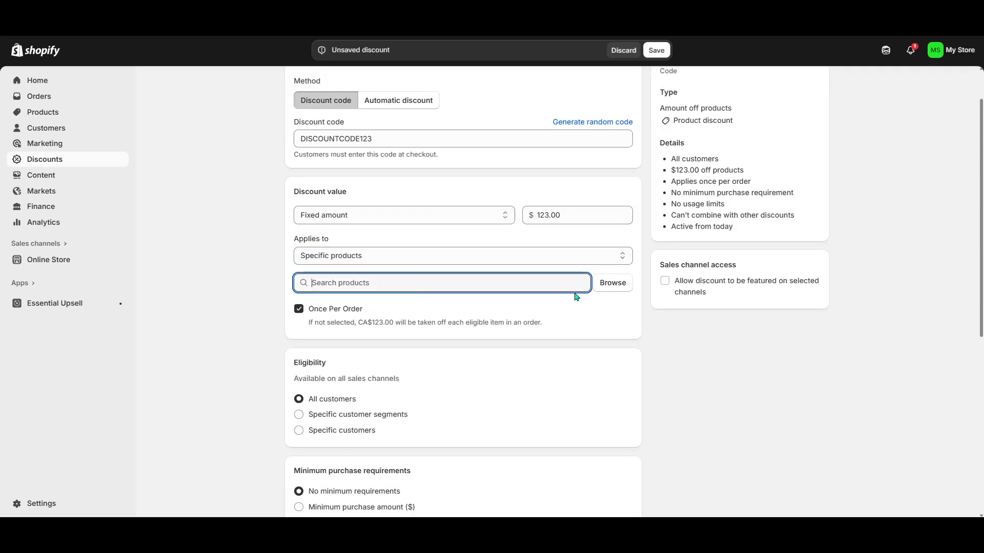
pyautogui.click(616, 285)
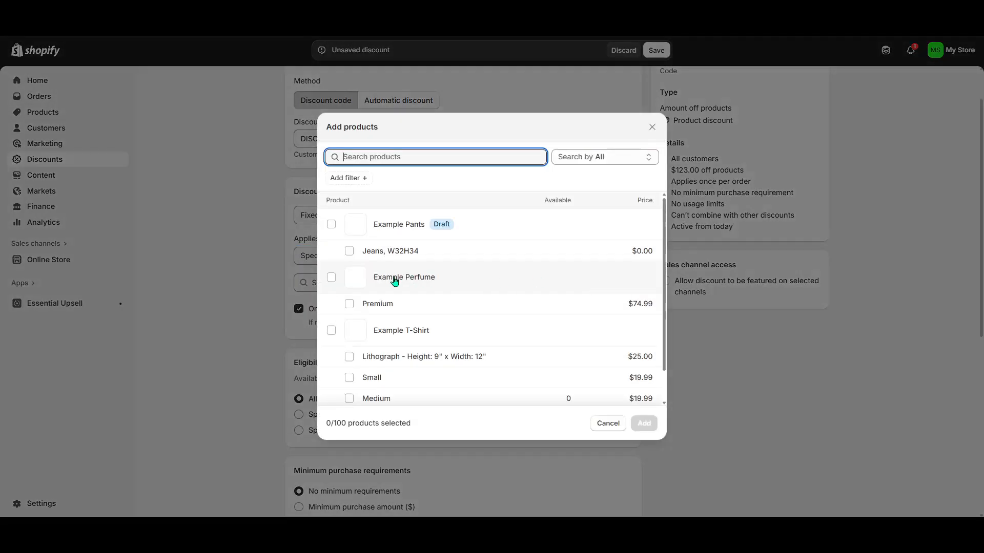
pyautogui.scroll(-1, 430, 281)
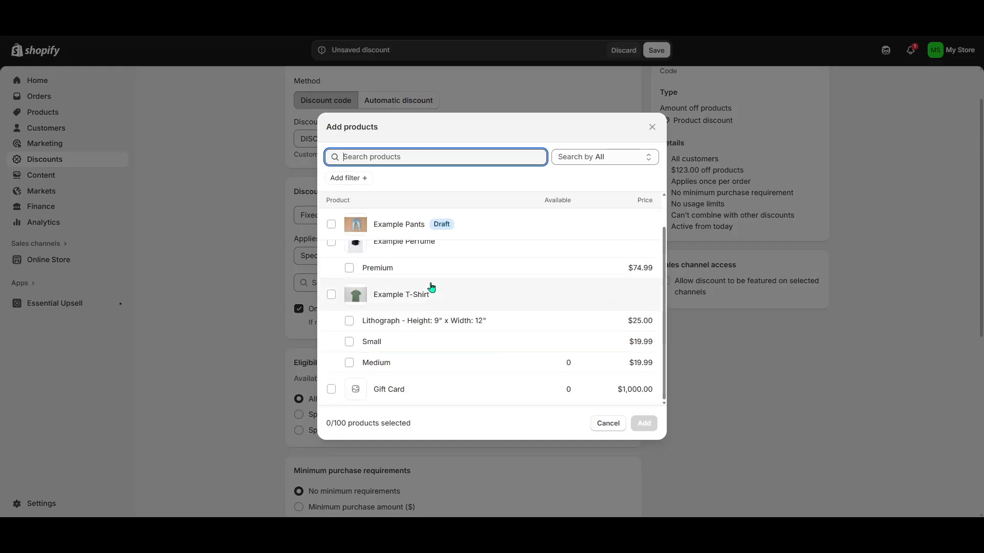
pyautogui.click(331, 389)
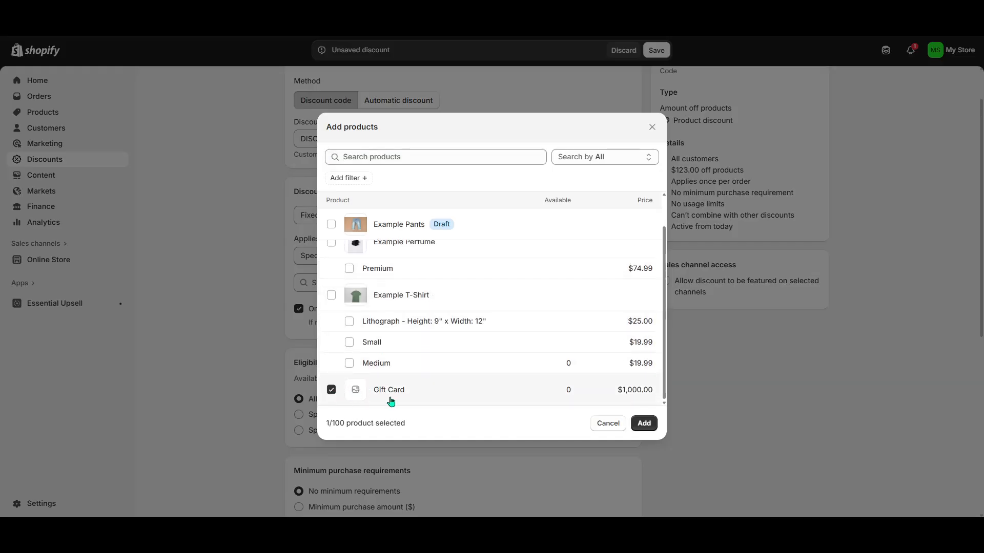
pyautogui.click(644, 423)
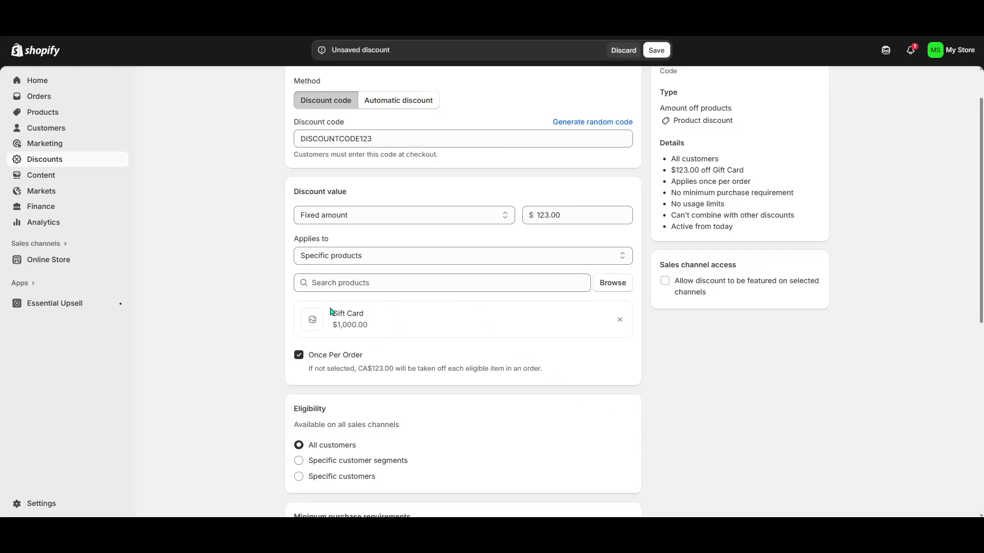
# Step: Save the discount with the default eligibility, minimum purchase, usage and date settings, and return to the discounts list
pyautogui.scroll(-3, 350, 321)
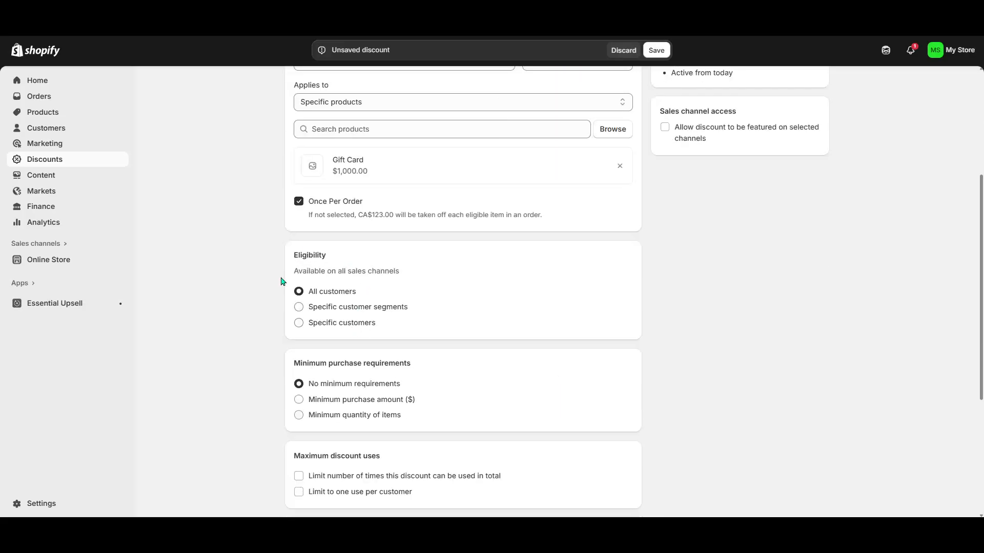
pyautogui.scroll(-2, 329, 310)
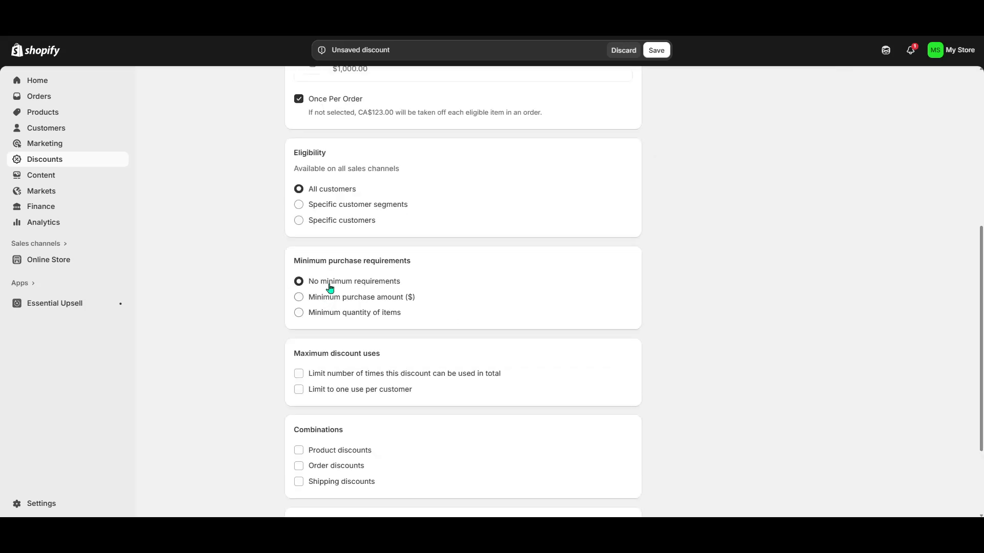
pyautogui.scroll(3, 332, 300)
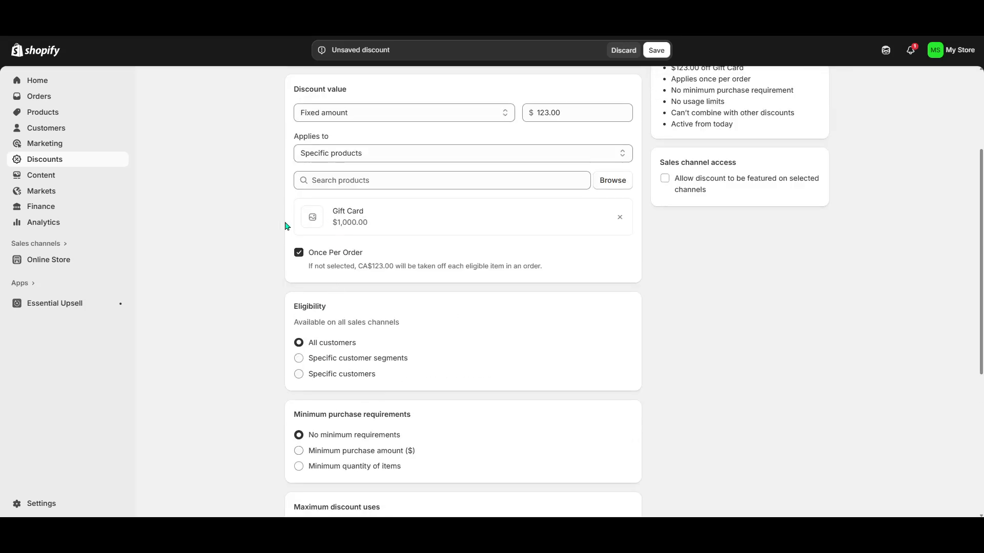
pyautogui.scroll(-5, 331, 279)
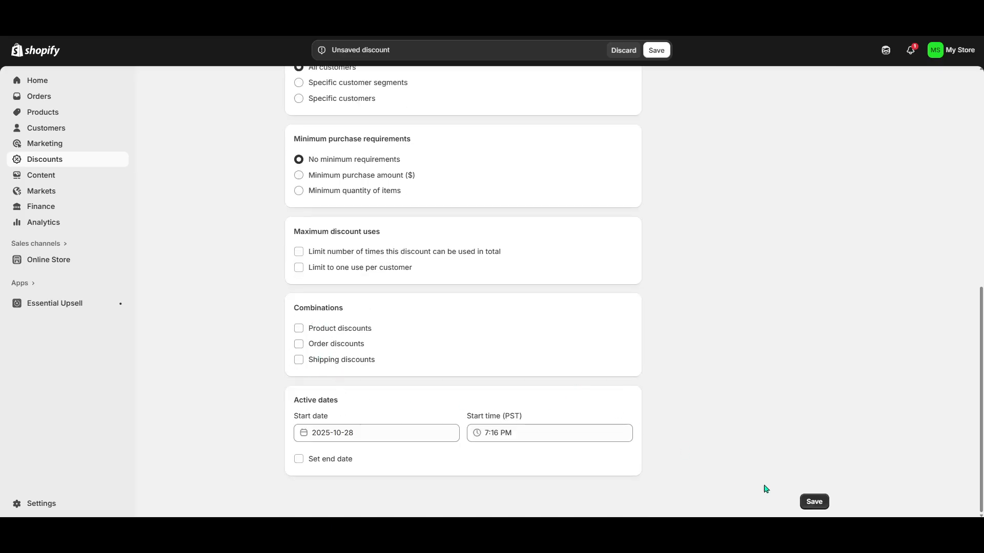
pyautogui.click(817, 507)
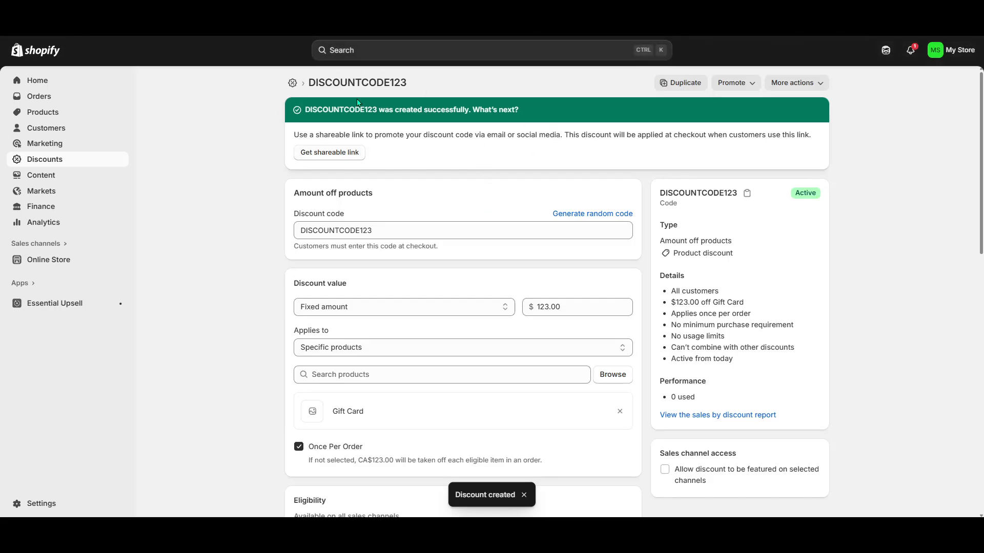
pyautogui.click(293, 83)
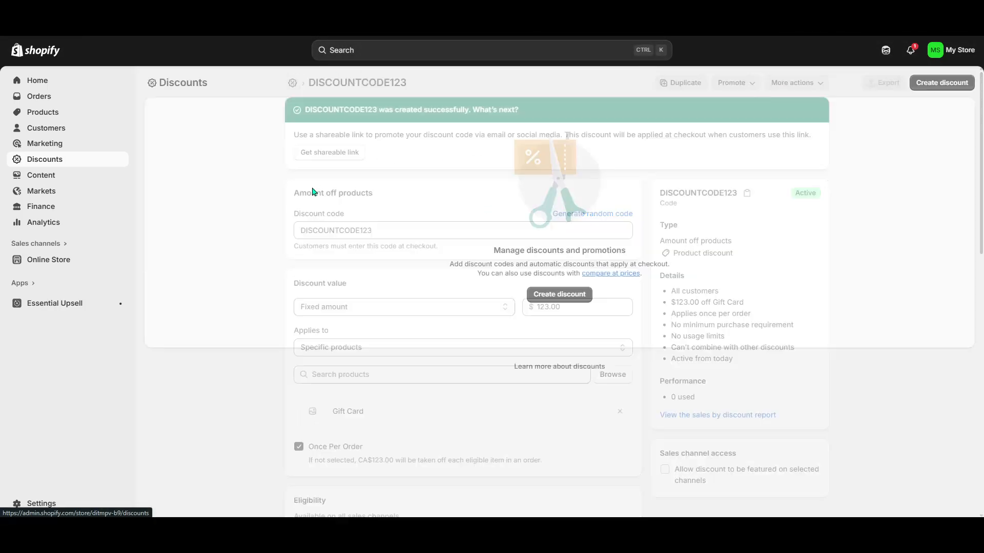